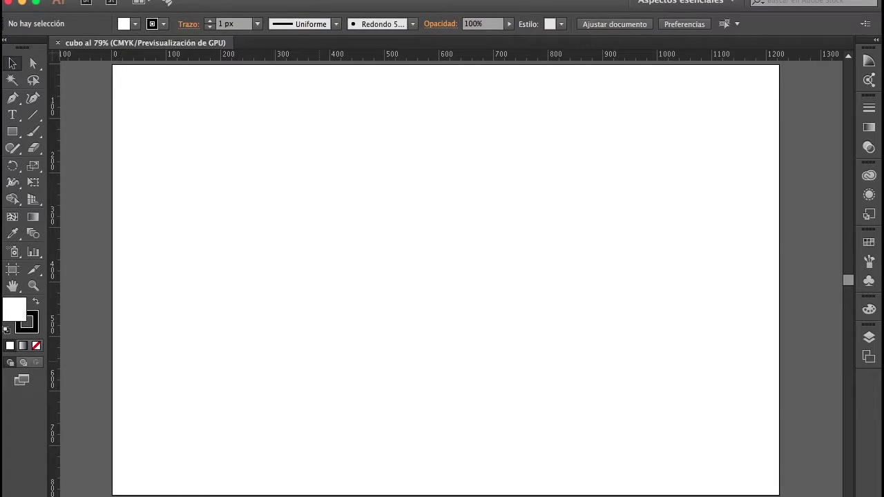
Turn Snap to Point off, then turn it back on
click(395, 1)
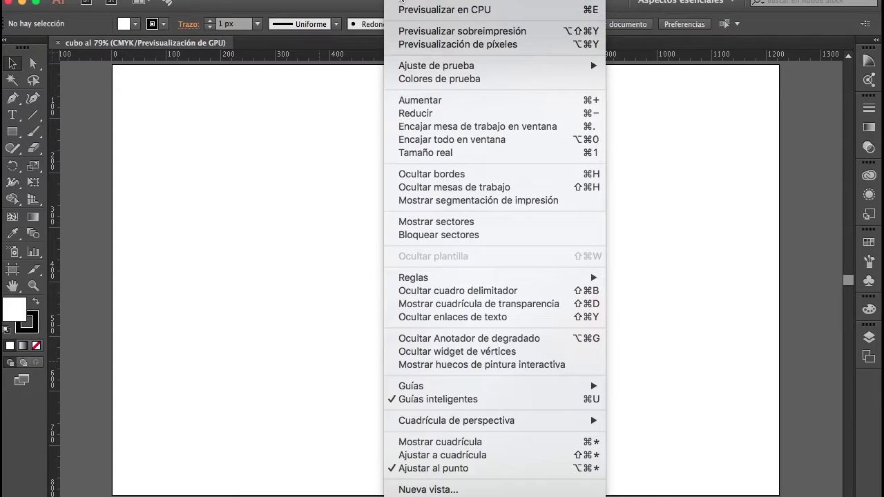
mouse_move(430, 278)
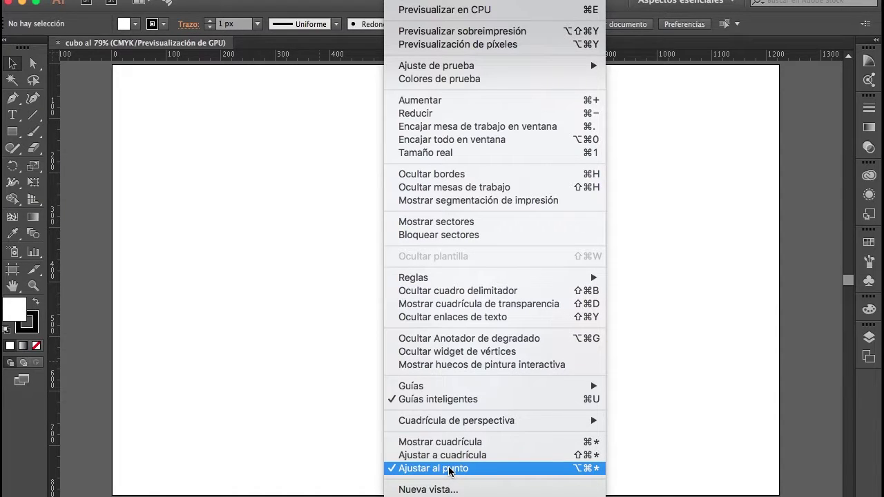
click(449, 469)
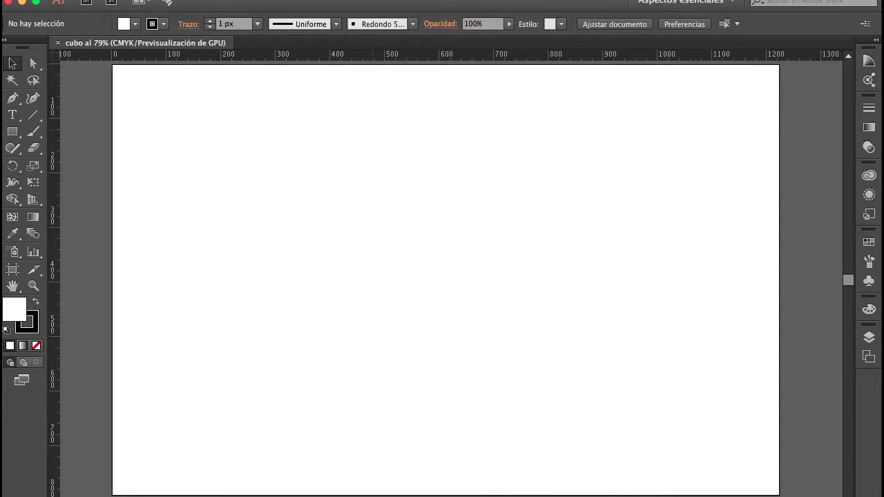
click(397, 1)
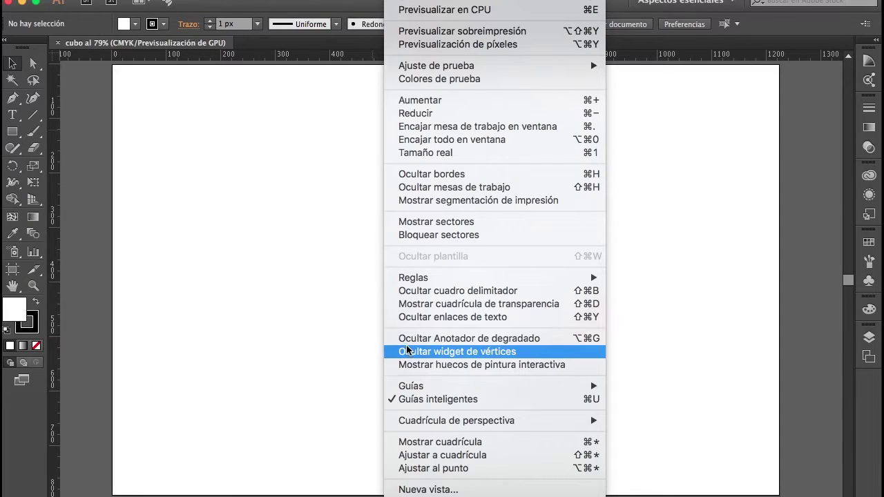
click(448, 469)
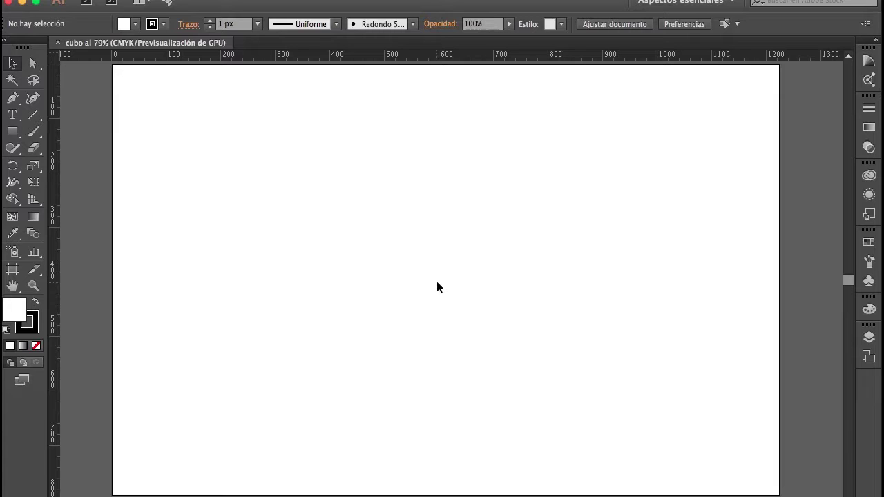
Draw a roughly 253 px square and Alt-drag two copies into a row to its right
click(14, 137)
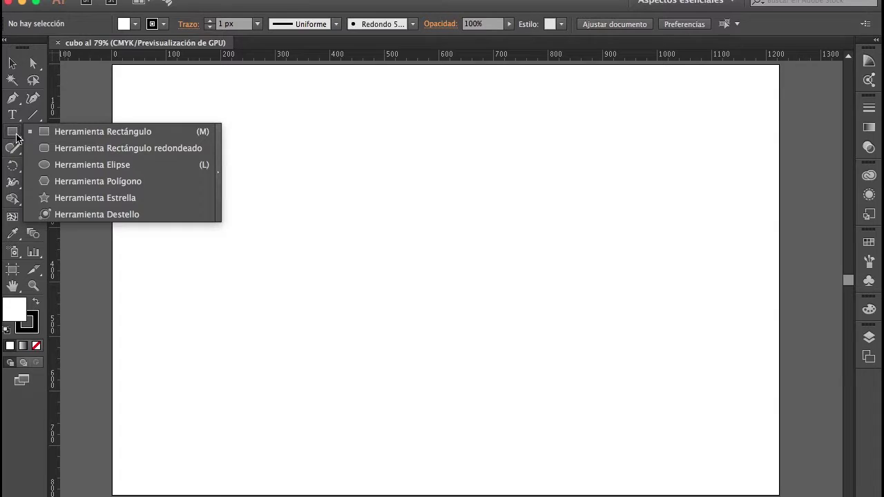
click(107, 137)
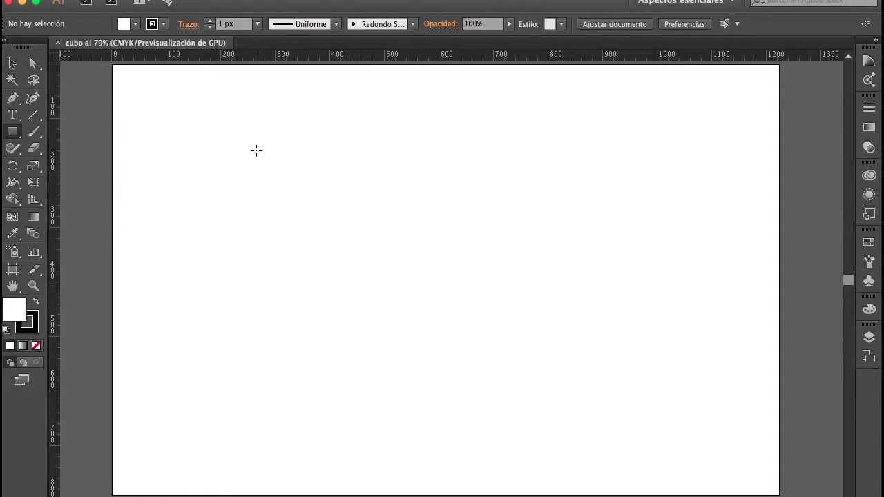
mouse_move(256, 151)
mouse_down()
mouse_move(318, 201)
mouse_move(372, 288)
mouse_move(310, 211)
mouse_move(393, 289)
mouse_up()
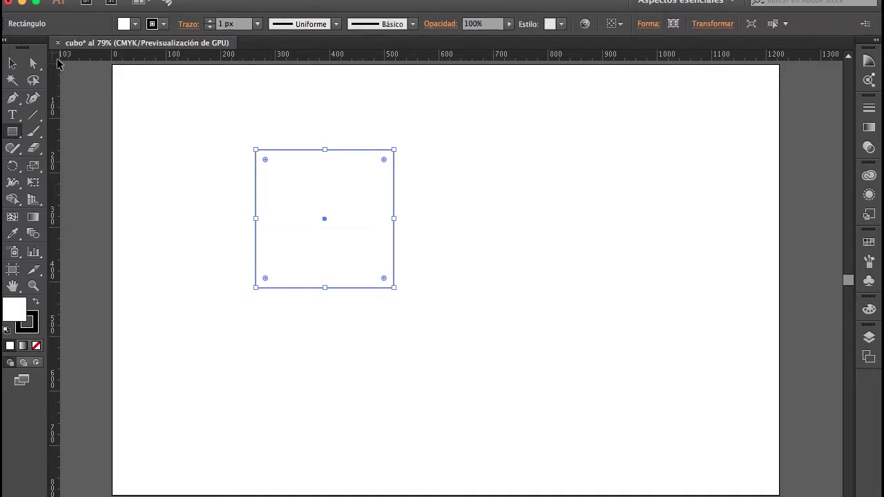
click(15, 63)
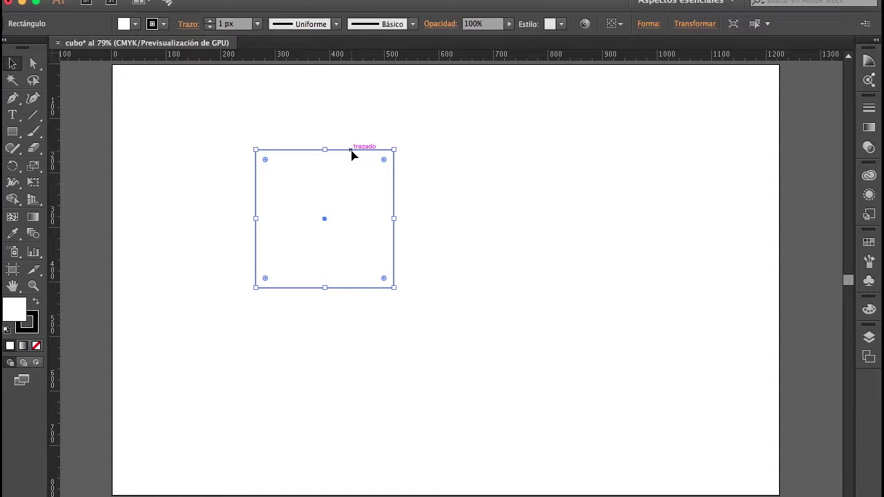
drag(351, 154, 515, 156)
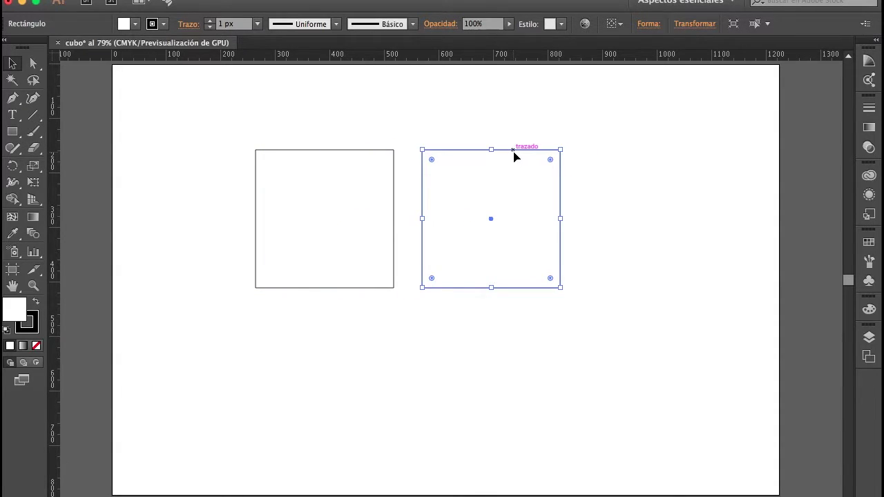
drag(483, 151, 631, 155)
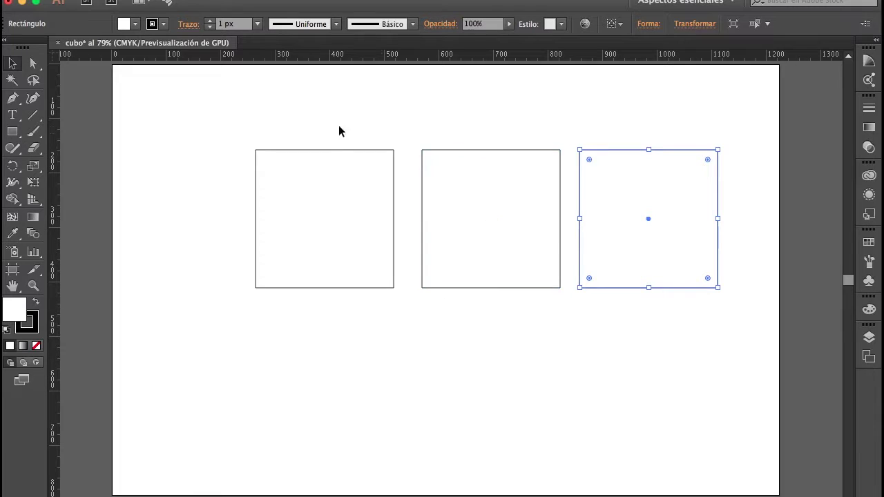
drag(249, 124, 735, 328)
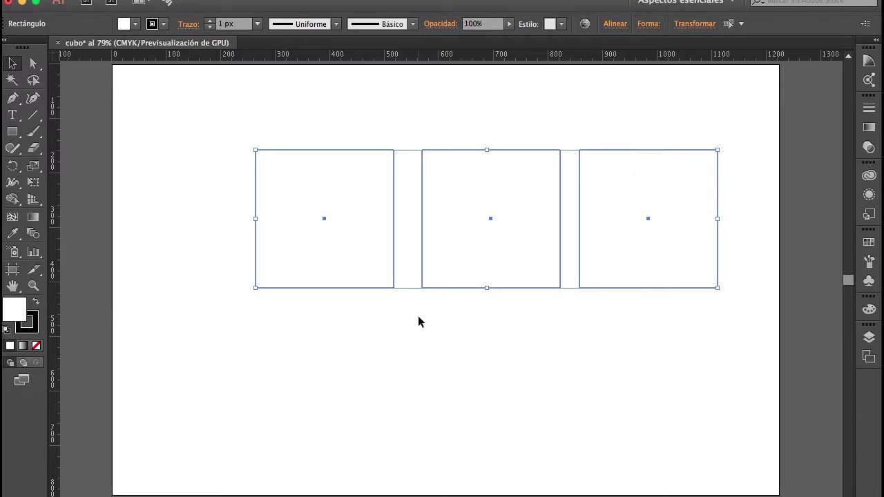
click(366, 295)
Arrange the squares into an L, with one beside the lower square and one stacked above it
drag(358, 288, 366, 385)
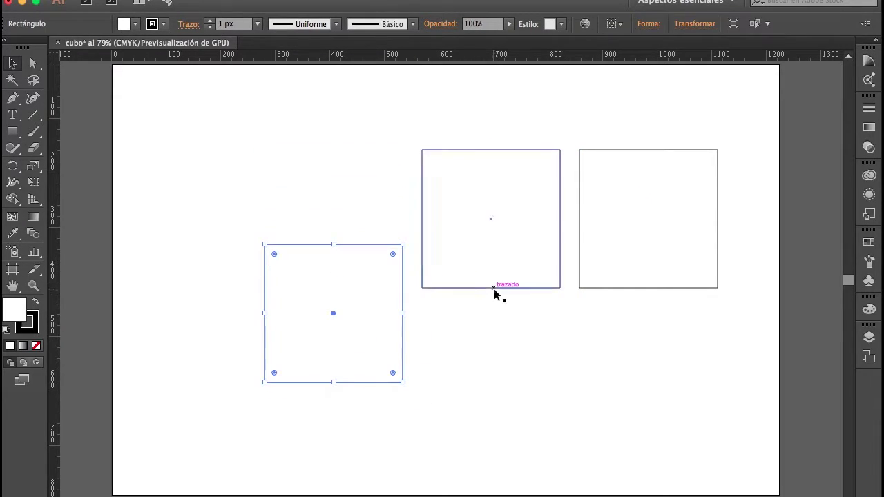
click(357, 210)
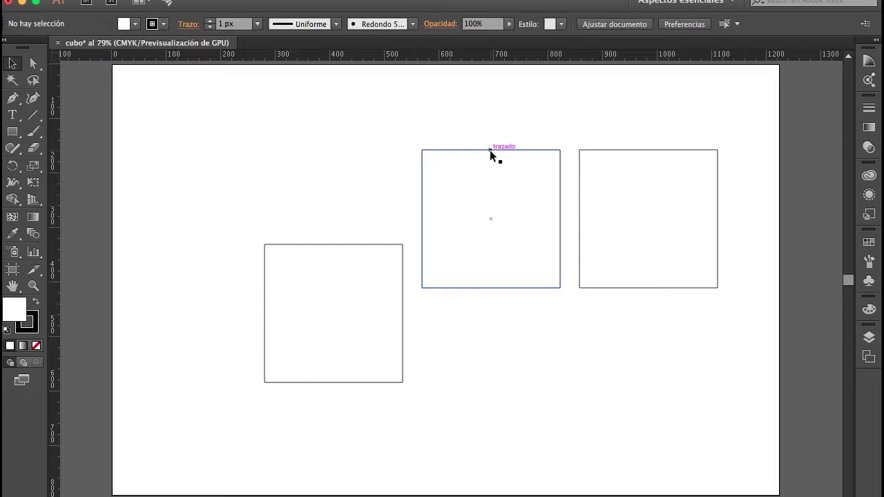
drag(442, 150, 424, 248)
click(397, 227)
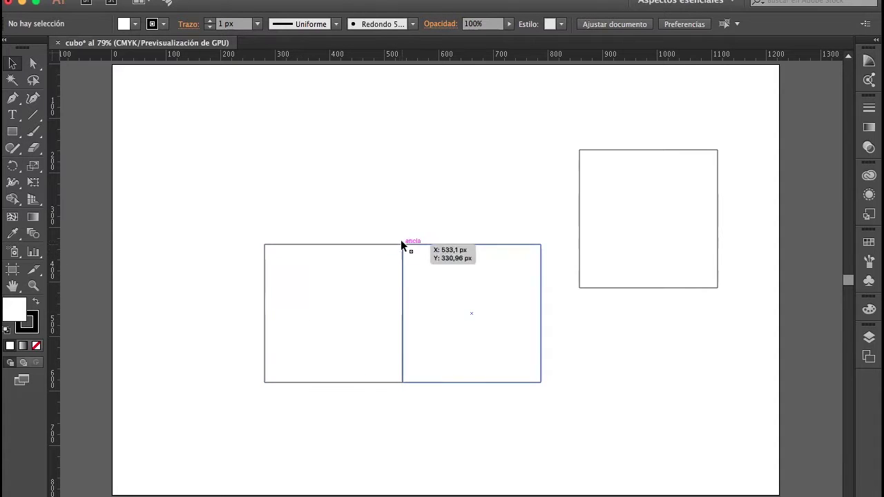
drag(630, 287, 315, 247)
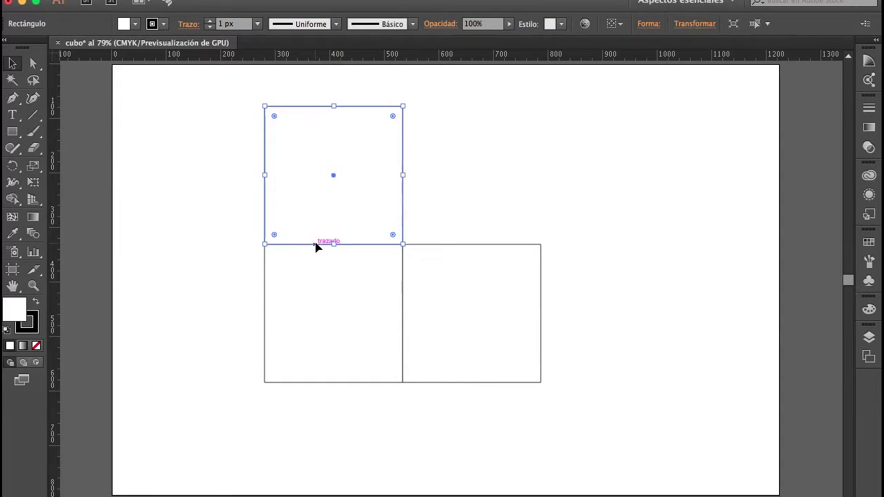
click(216, 217)
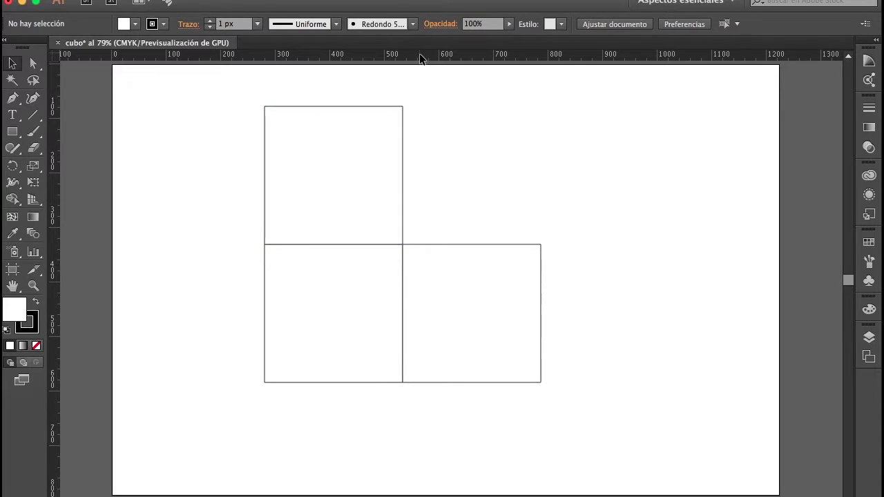
Place a horizontal guide across the upper square and a vertical guide through the right square
drag(416, 76, 415, 179)
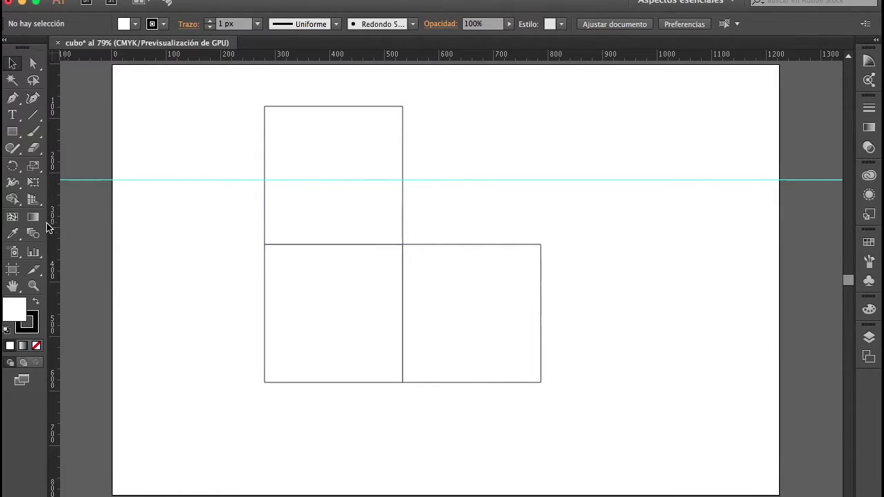
drag(49, 224, 319, 240)
drag(489, 239, 464, 243)
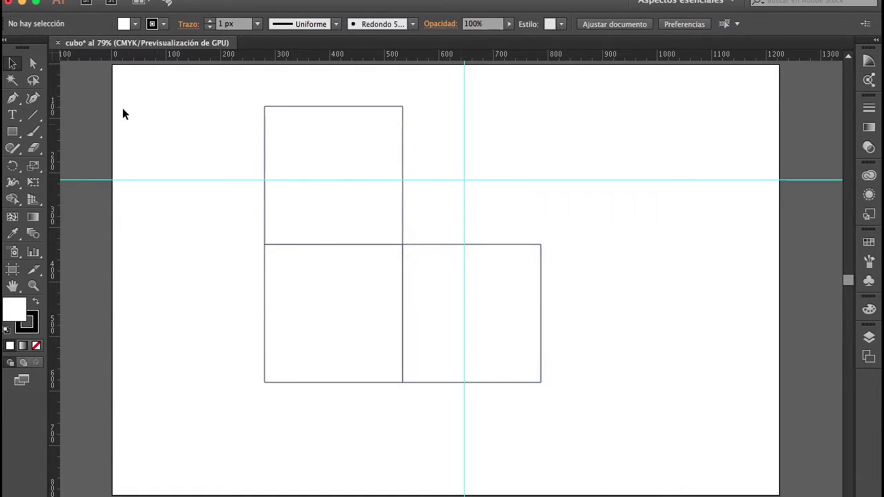
Skew the upper and right squares by dragging their far anchors onto the guide intersection
click(35, 67)
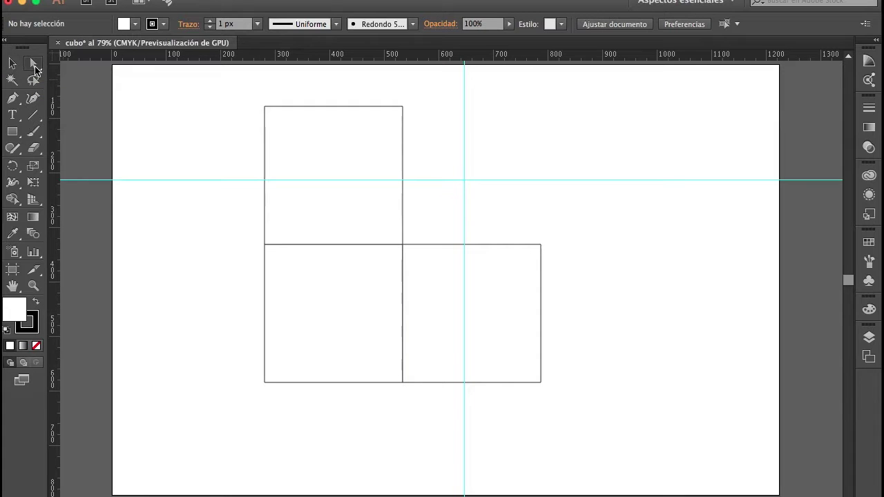
drag(243, 95, 465, 187)
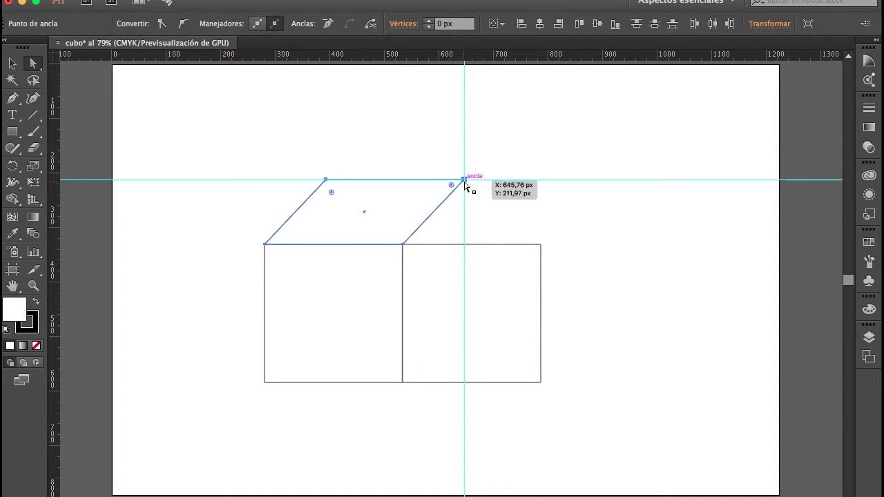
drag(521, 222, 553, 404)
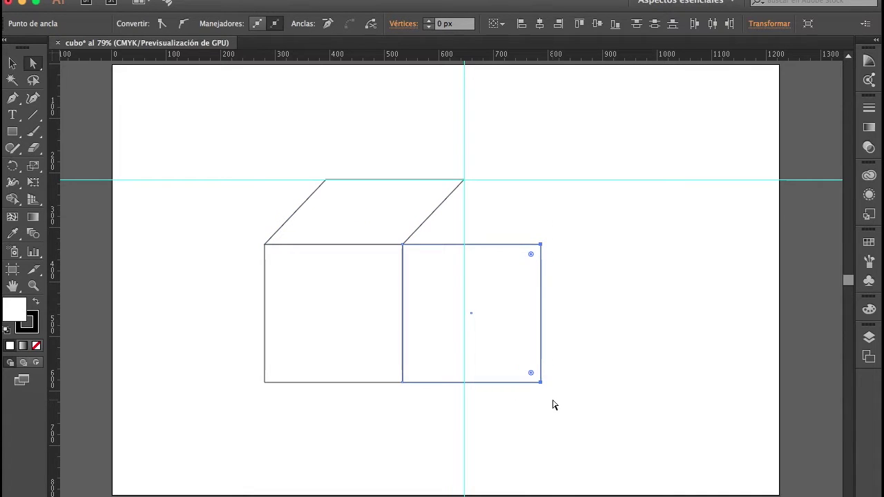
drag(533, 247, 477, 199)
drag(472, 198, 466, 185)
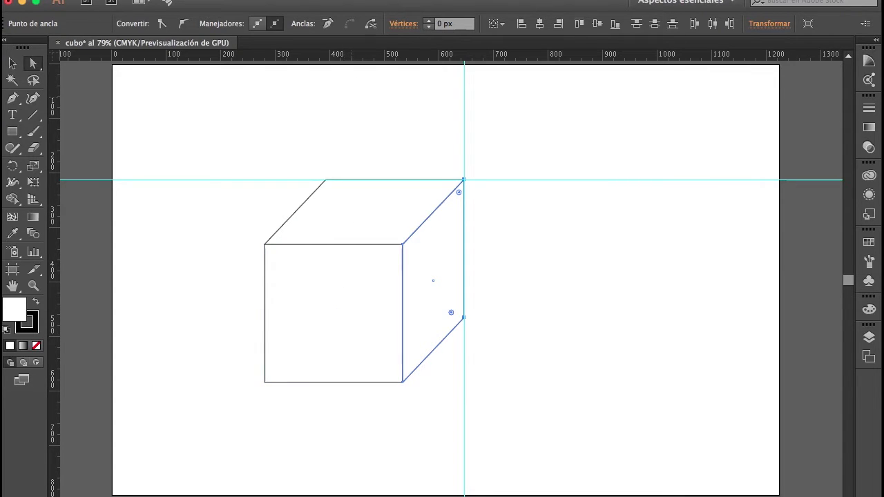
click(397, 0)
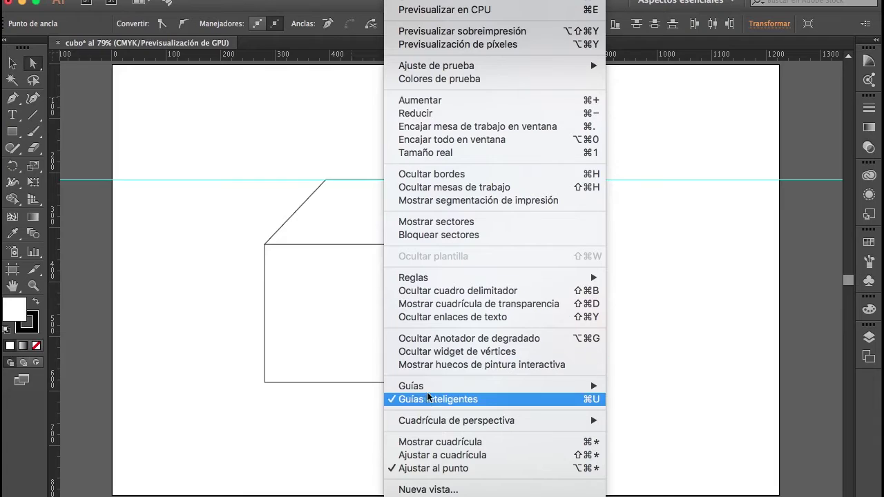
mouse_move(427, 389)
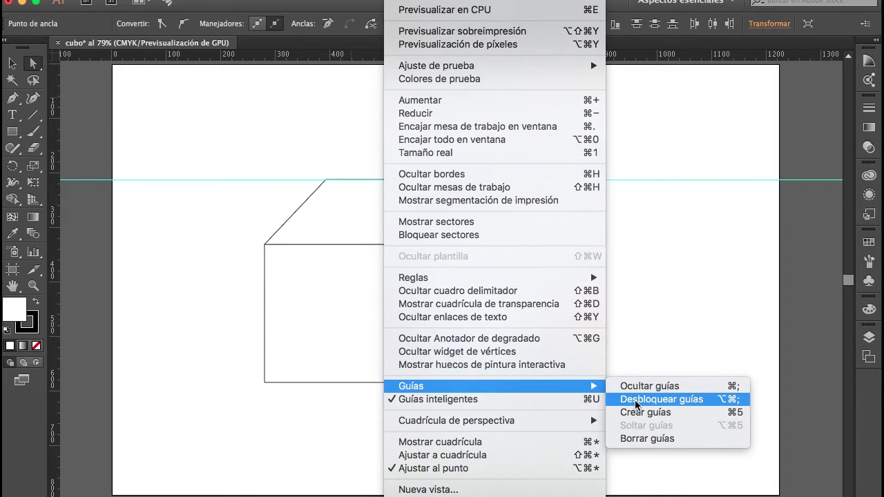
click(644, 309)
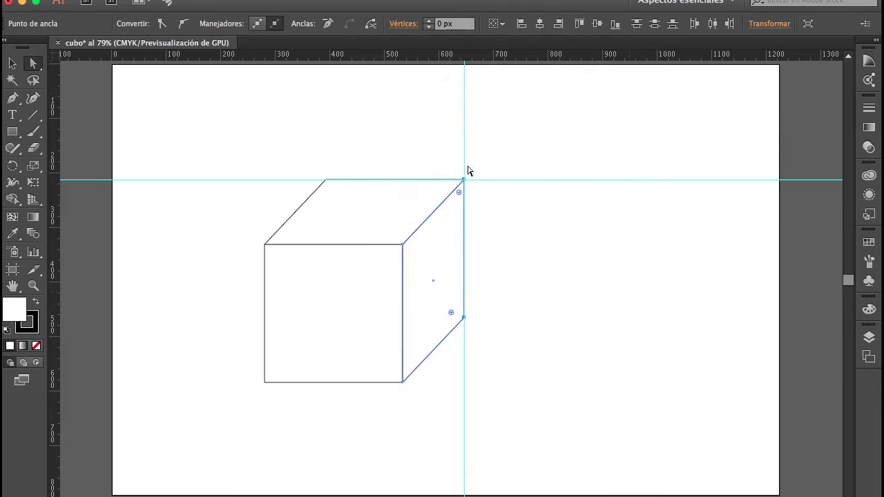
click(199, 192)
key(v)
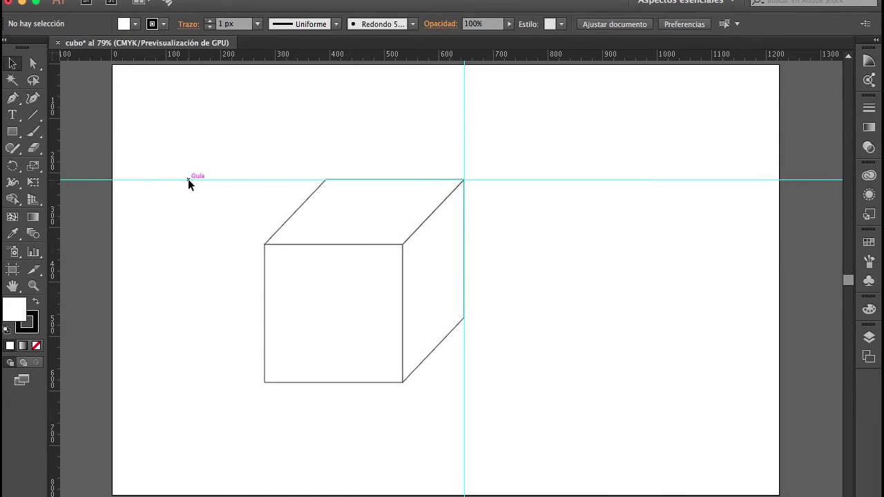
Lower the back corners of the top and side faces by about 39 px
click(34, 68)
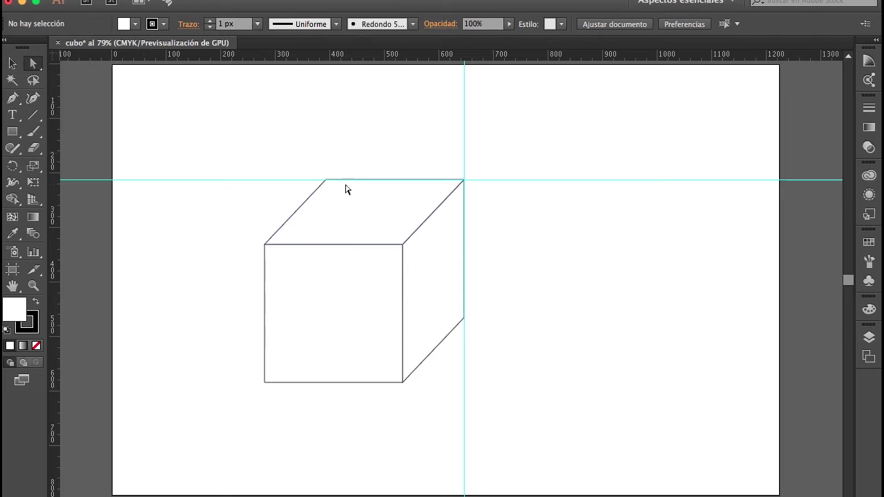
drag(312, 164, 473, 187)
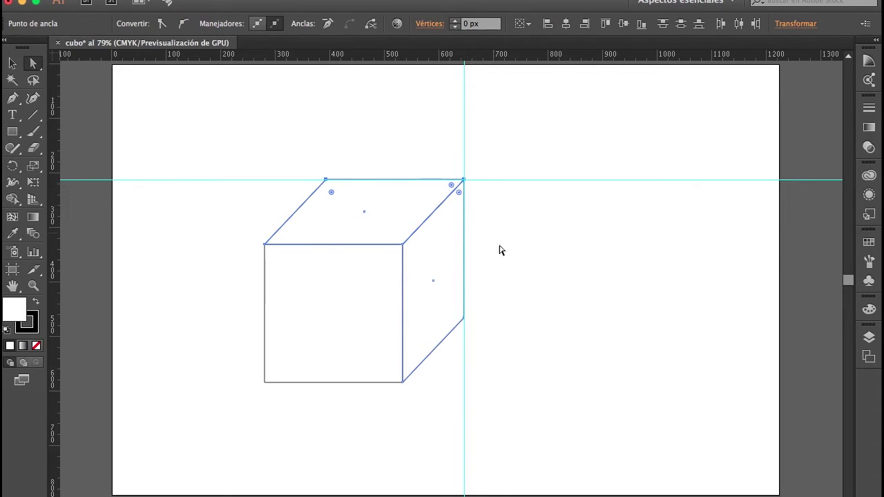
shift+click(464, 318)
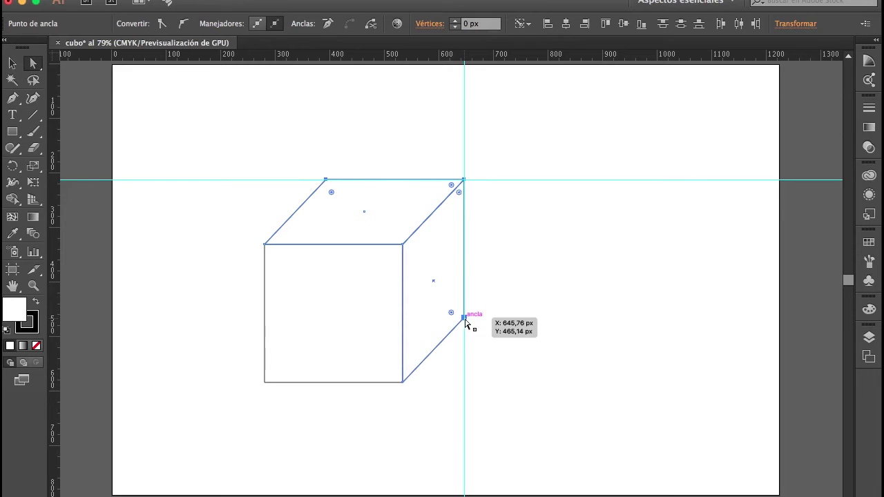
drag(463, 181, 466, 216)
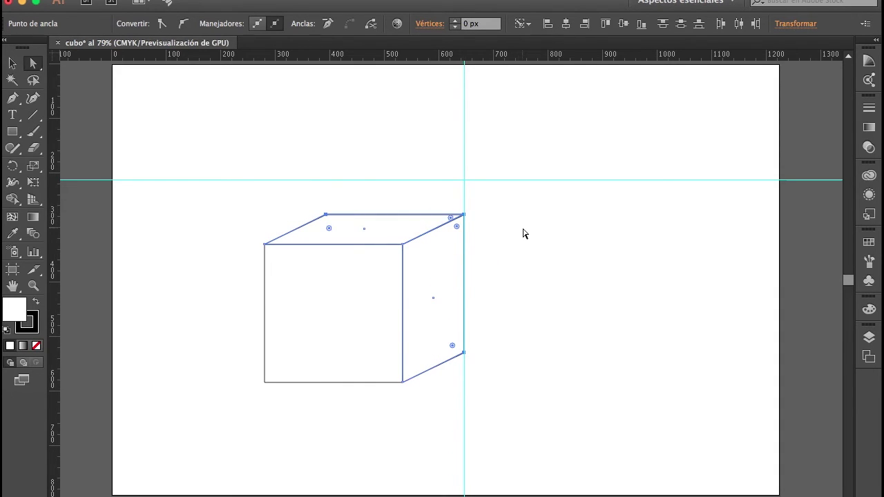
click(523, 233)
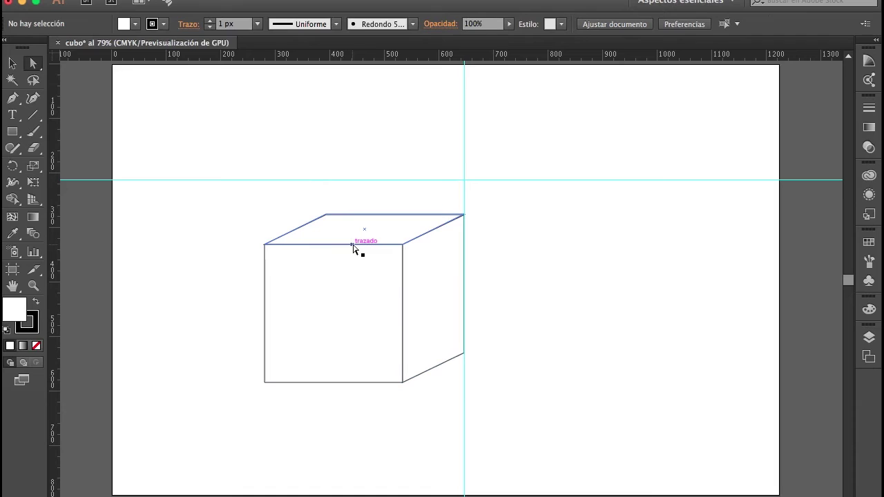